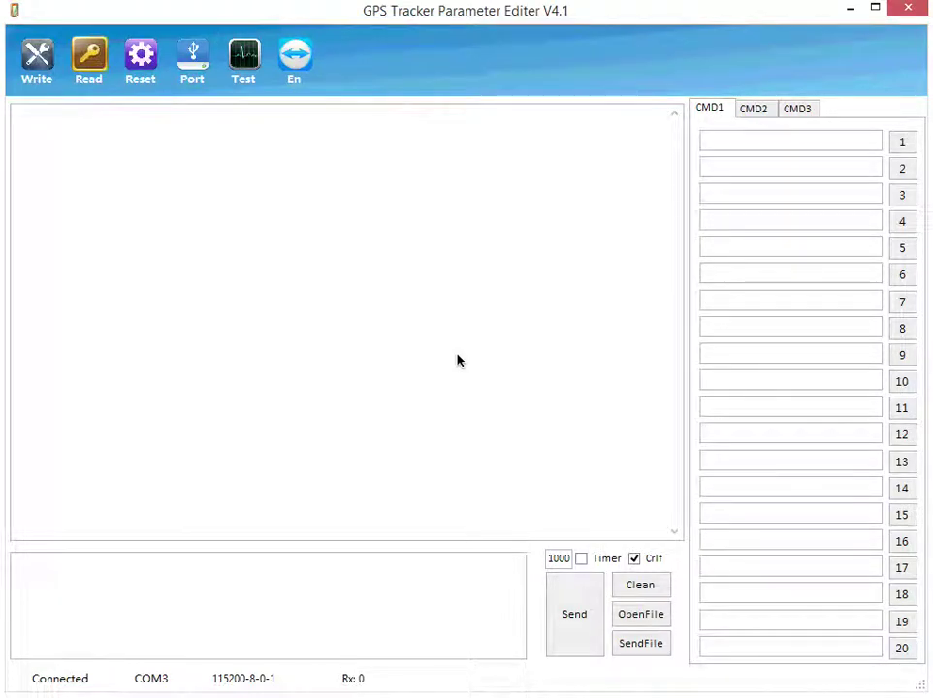
# Read all tracker parameters into the form and check the APN telstra.wap and user name telstra.
pyautogui.click(93, 68)
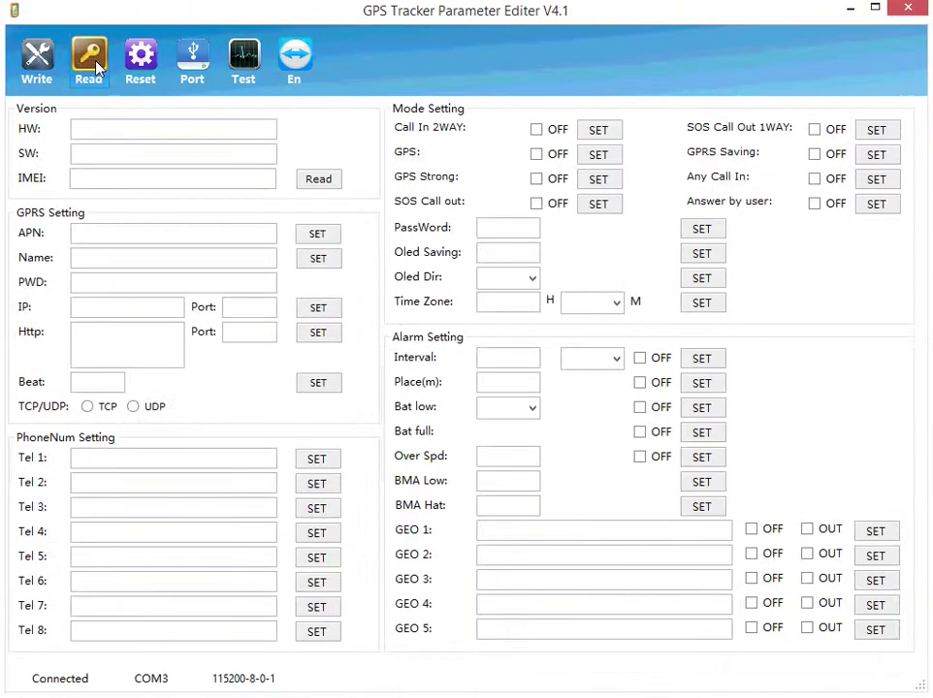
pyautogui.click(544, 421)
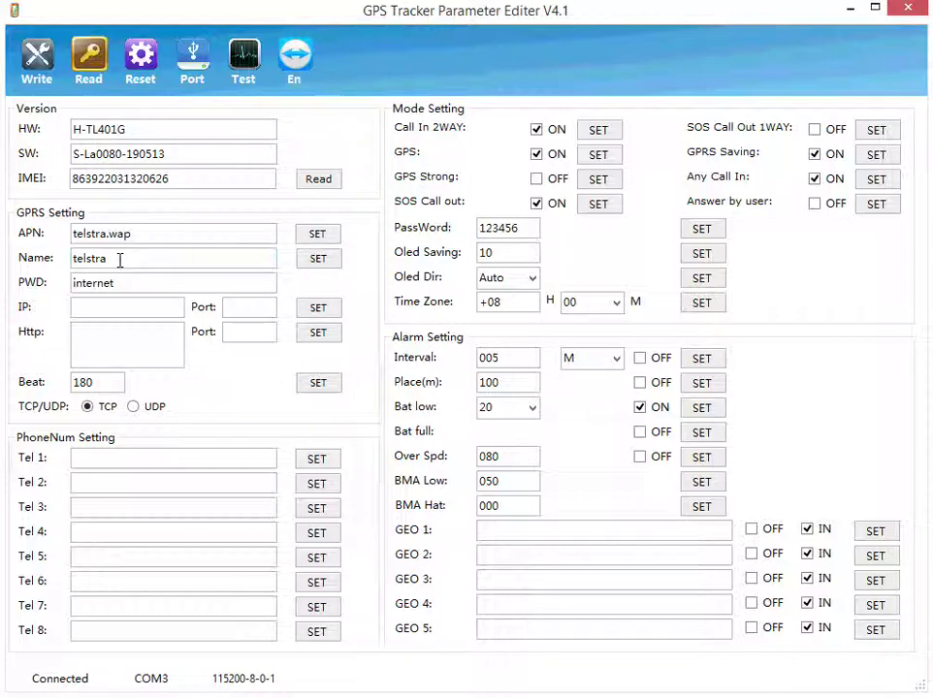
pyautogui.moveTo(120, 259); pyautogui.dragTo(65, 258)
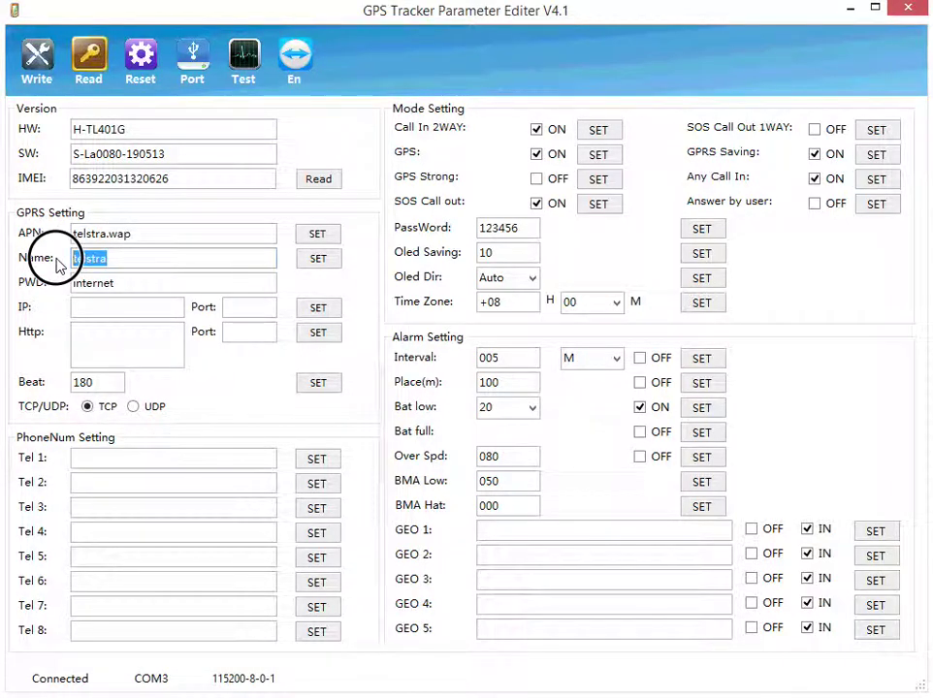
pyautogui.click(211, 262)
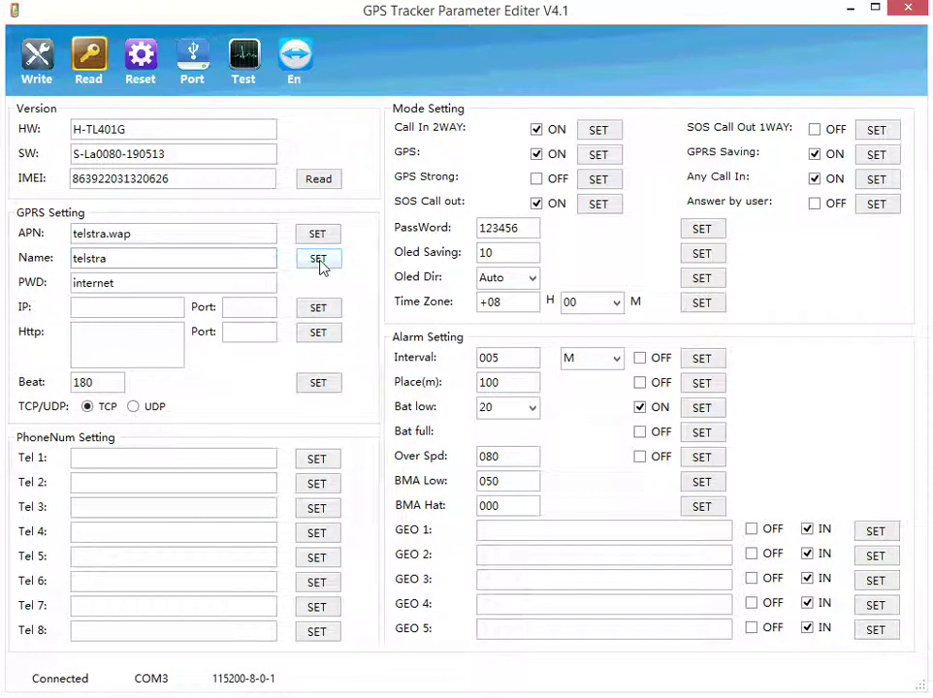
pyautogui.moveTo(132, 235); pyautogui.dragTo(24, 247)
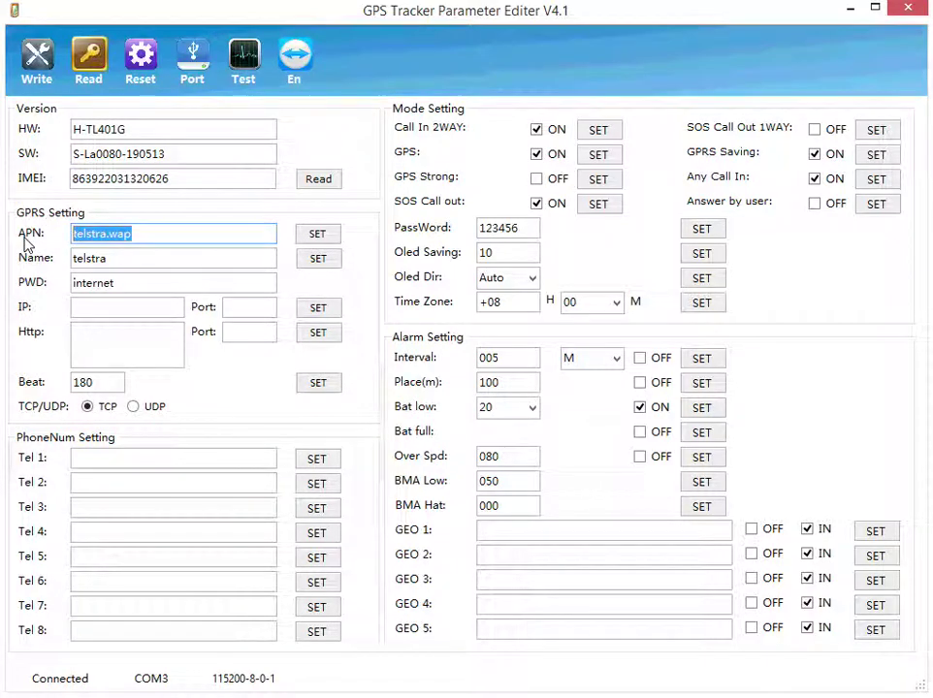
pyautogui.click(191, 244)
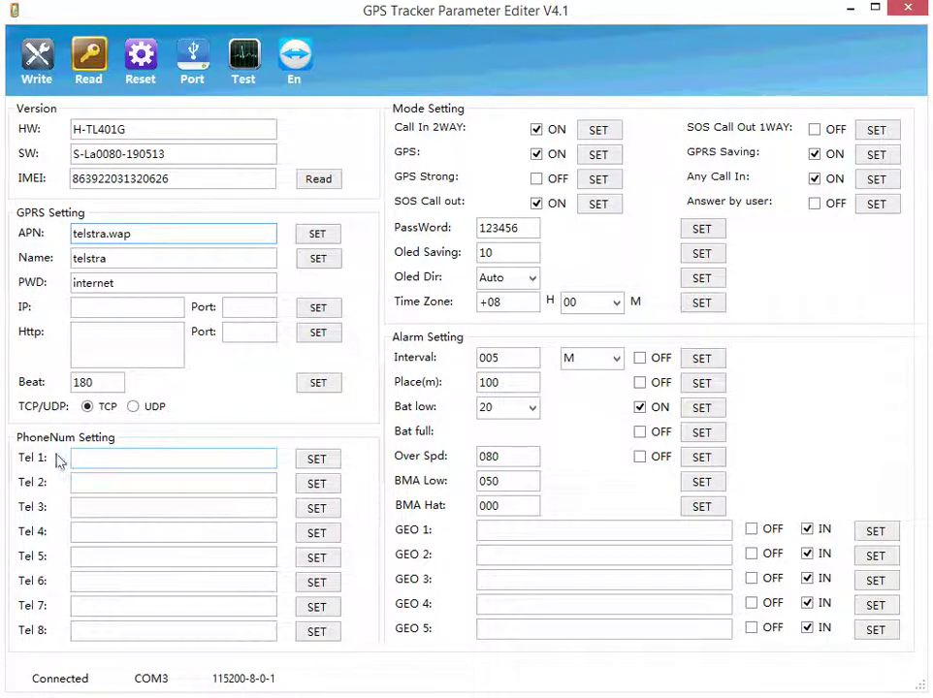
# Store the first contact's phone number and name in Tel 1 and set it.
pyautogui.click(101, 461)
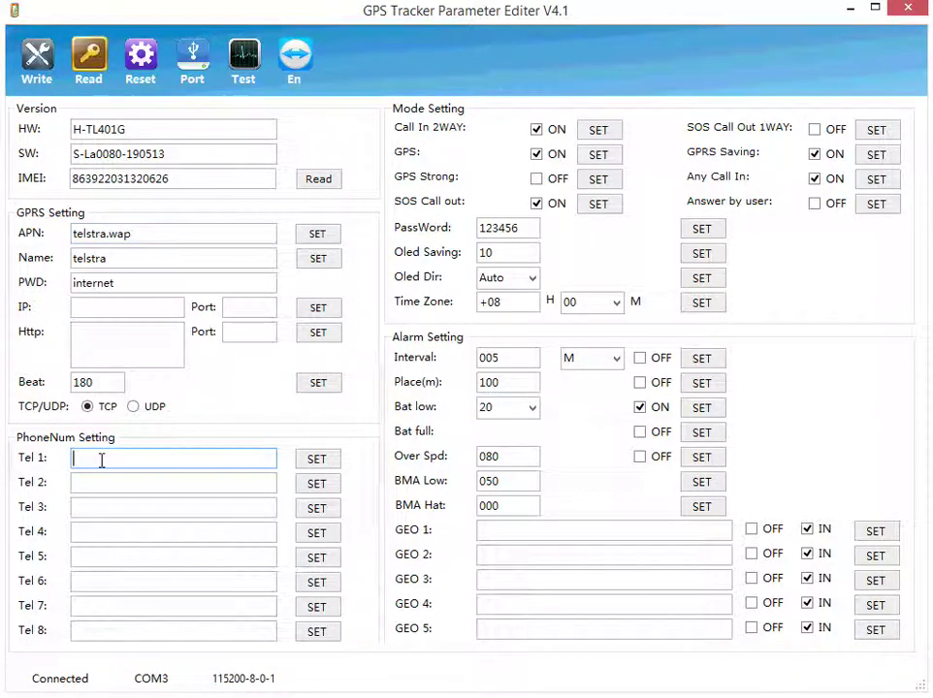
pyautogui.write('0487654321.')
pyautogui.write('TOM')
pyautogui.press('BackSpace')
pyautogui.press('BackSpace')
pyautogui.write('om')
pyautogui.click(317, 462)
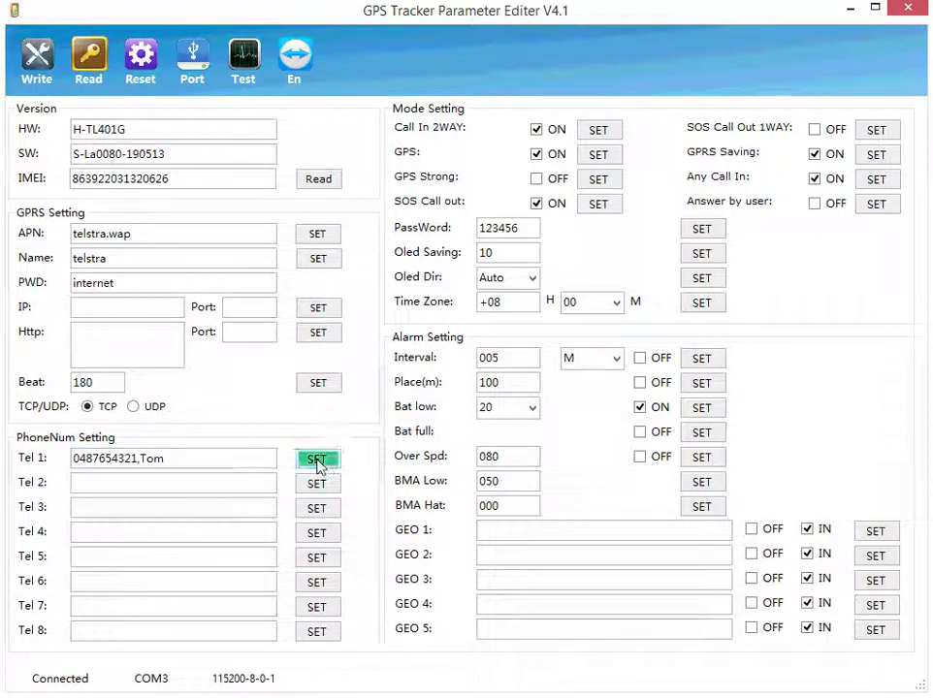
# Store the second contact's phone number and name in Tel 2 and set it.
pyautogui.click(160, 477)
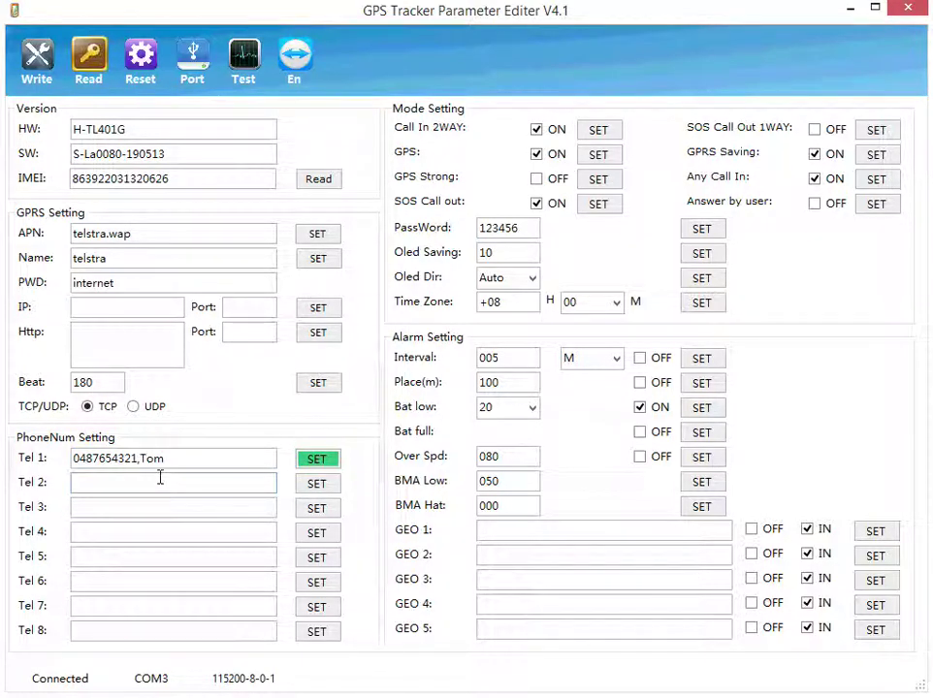
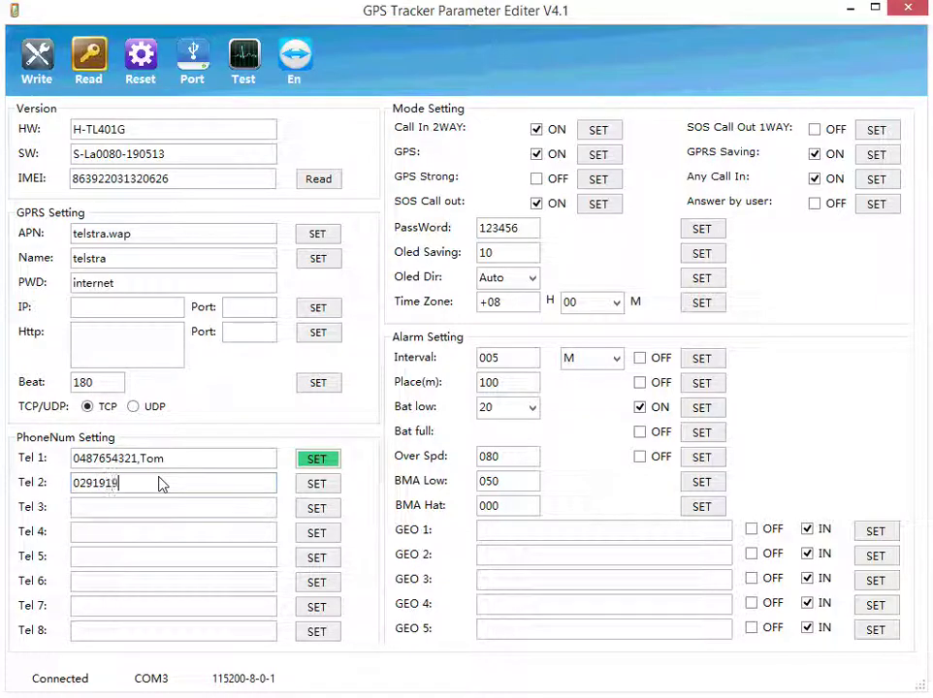
pyautogui.click(323, 488)
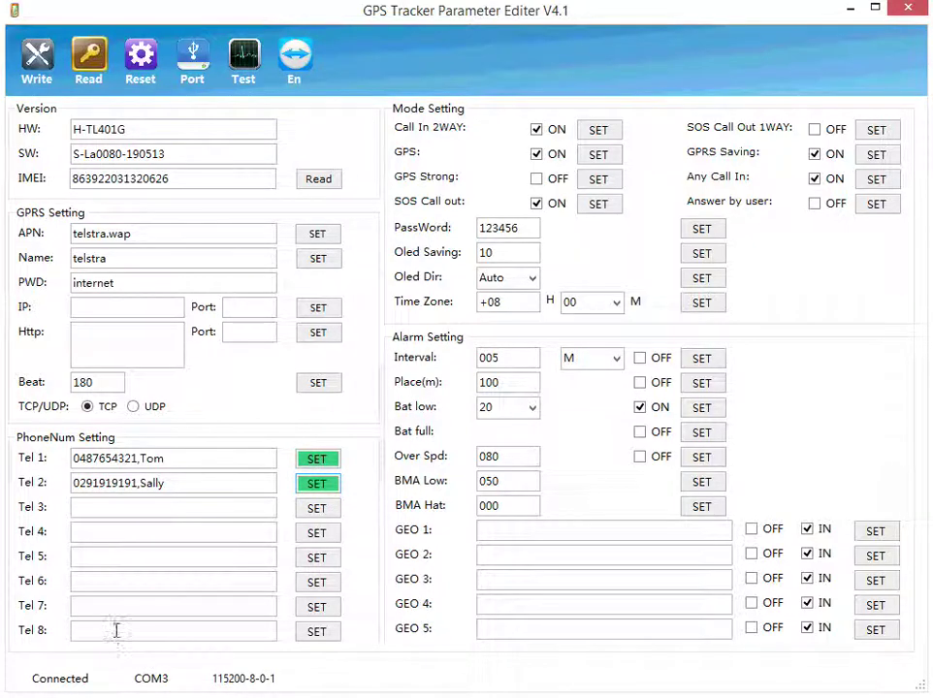
# Enter 000 in the Tel 8 field and set it on the tracker.
pyautogui.click(117, 630)
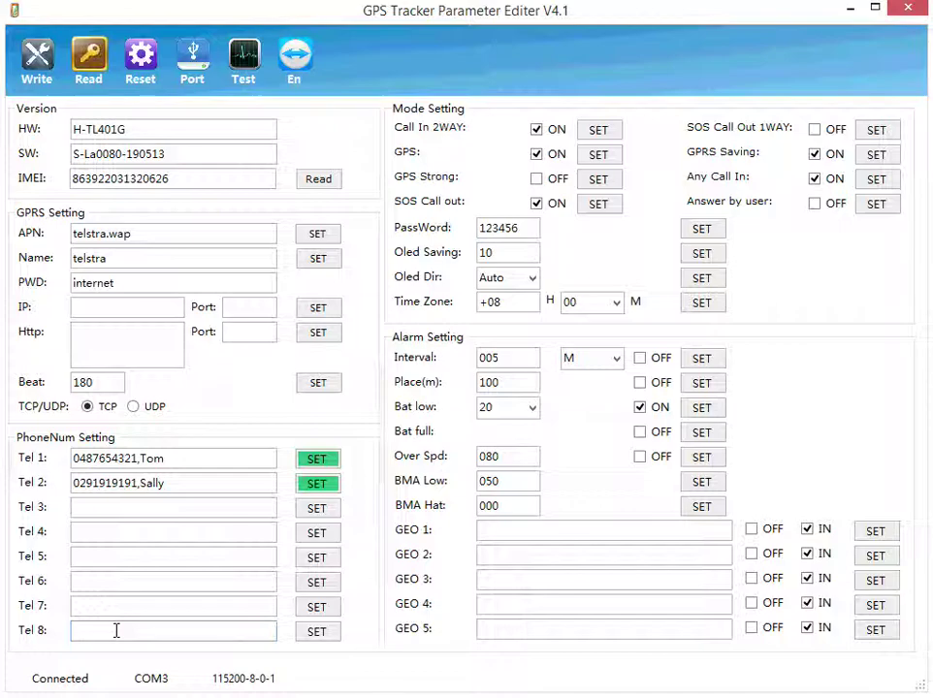
pyautogui.write('000')
pyautogui.click(327, 638)
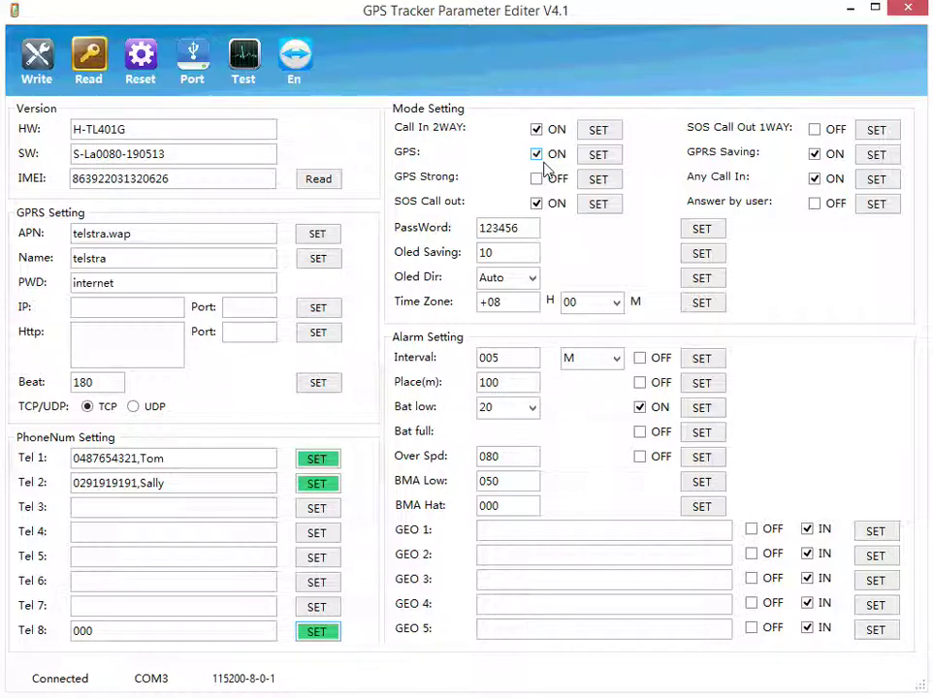
pyautogui.click(537, 180)
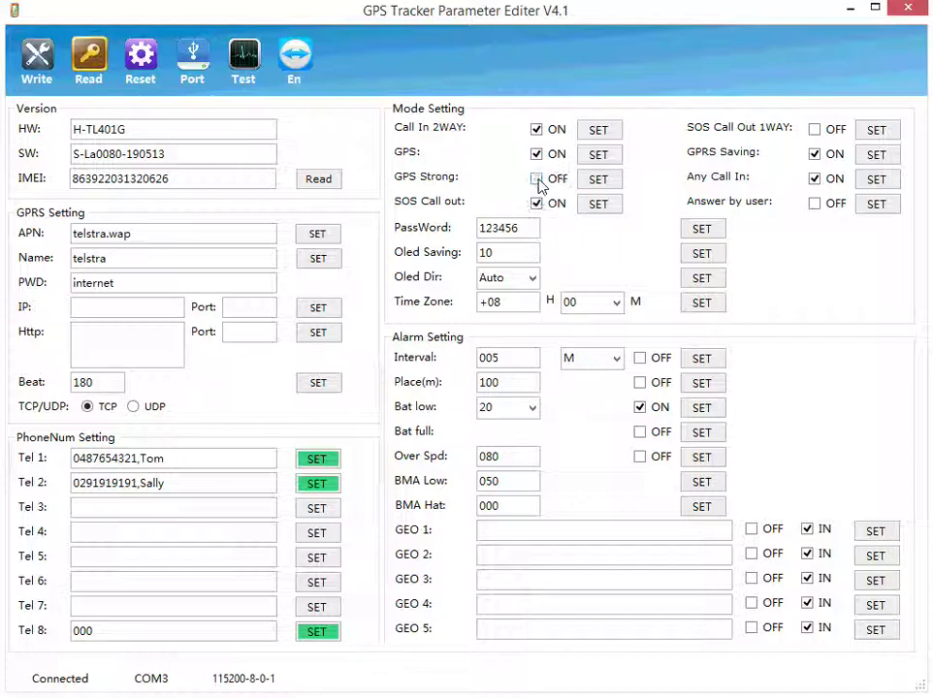
# Turn GPS Strong off, then set Any Call In OFF and Answer by user ON on the tracker.
pyautogui.click(538, 180)
pyautogui.click(815, 179)
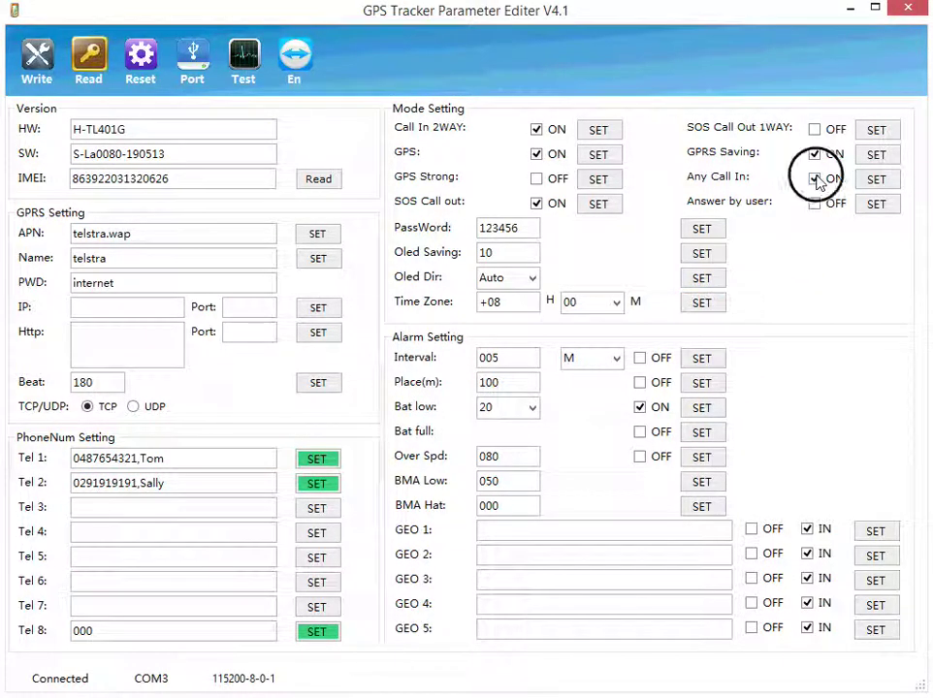
pyautogui.click(887, 183)
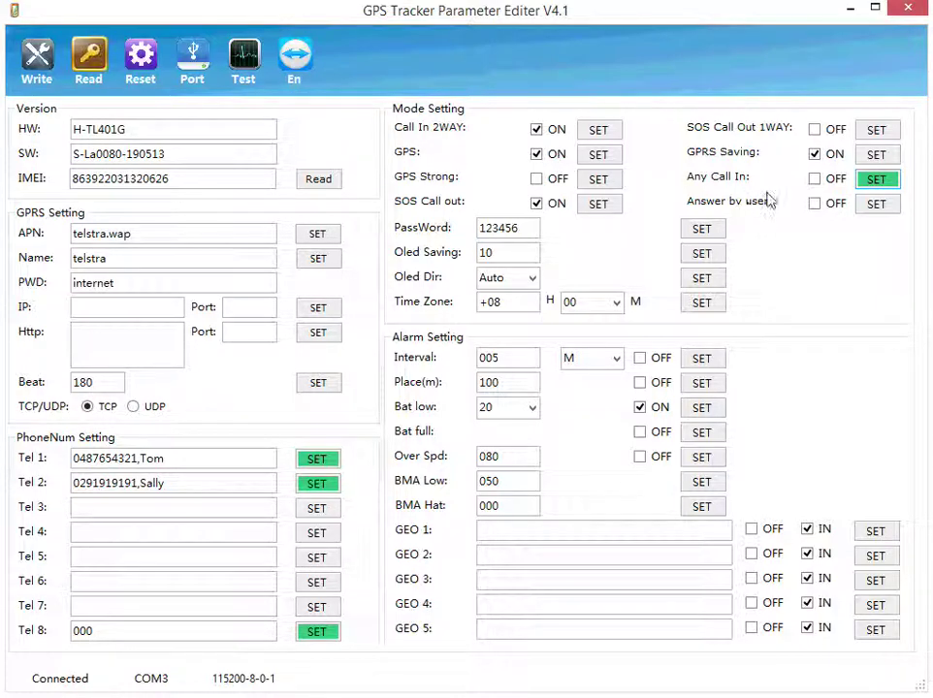
pyautogui.click(815, 205)
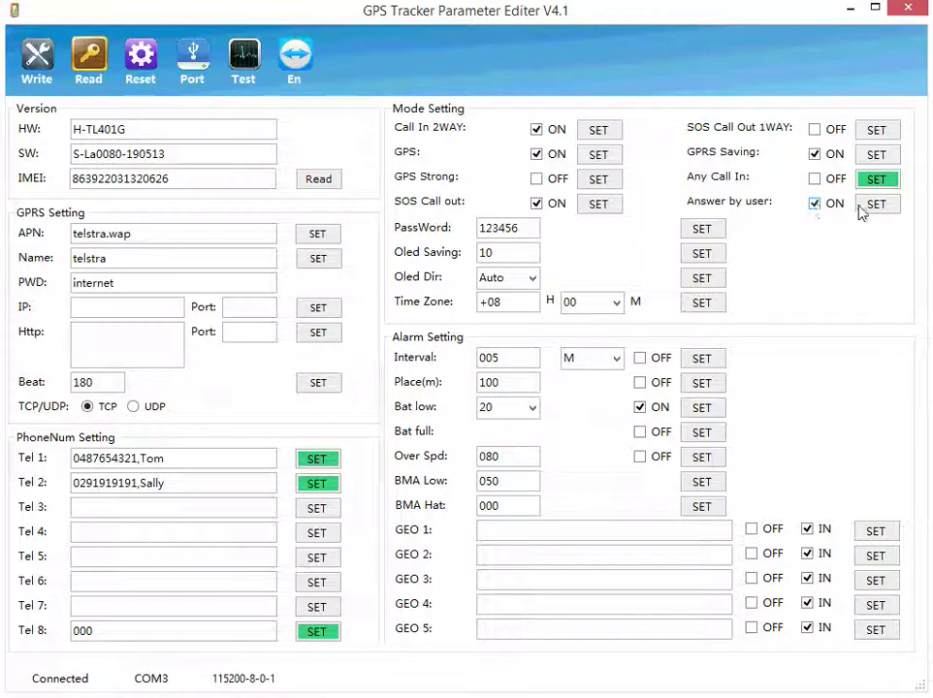
pyautogui.click(891, 209)
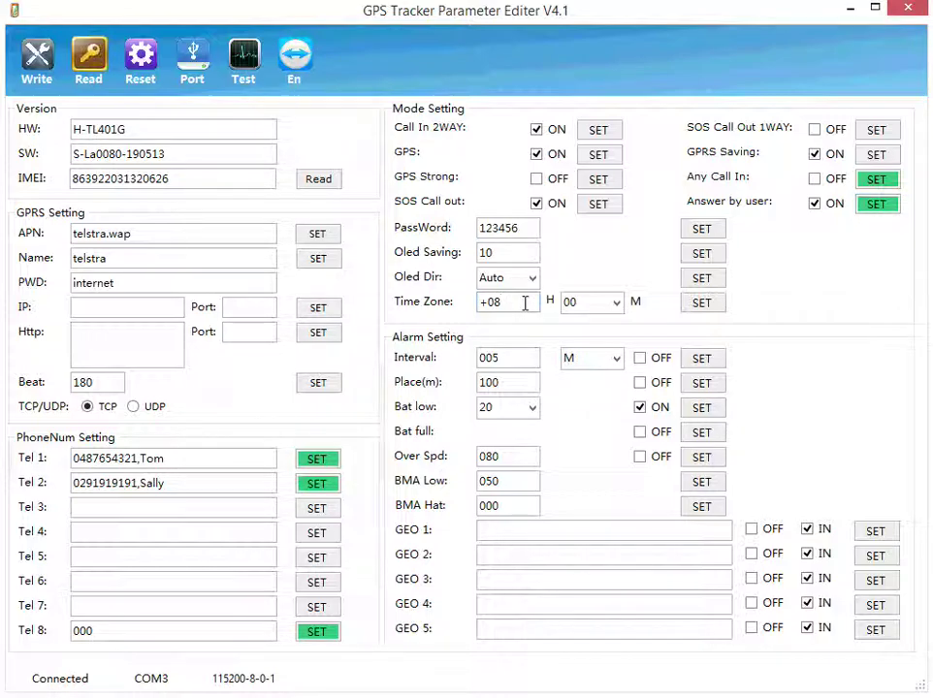
# Change the time zone from +08 to +10 and set it on the tracker.
pyautogui.press('BackSpace')
pyautogui.write('1')
pyautogui.press('BackSpace')
pyautogui.press('BackSpace')
pyautogui.write('10')
pyautogui.click(689, 308)
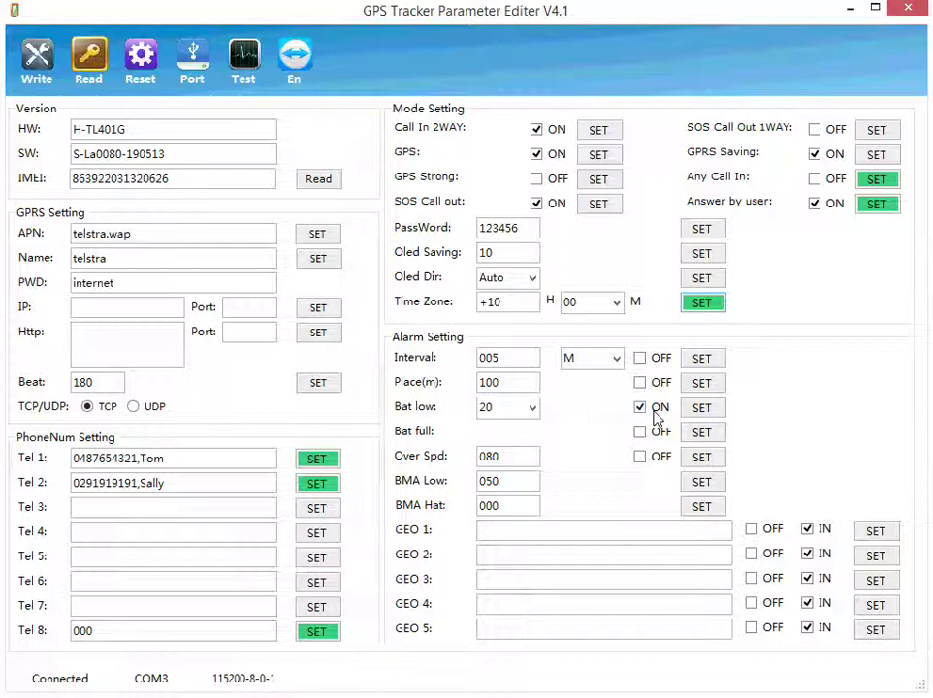
# Switch off the low-battery alarm and set it, leaving the threshold at 20.
pyautogui.click(639, 409)
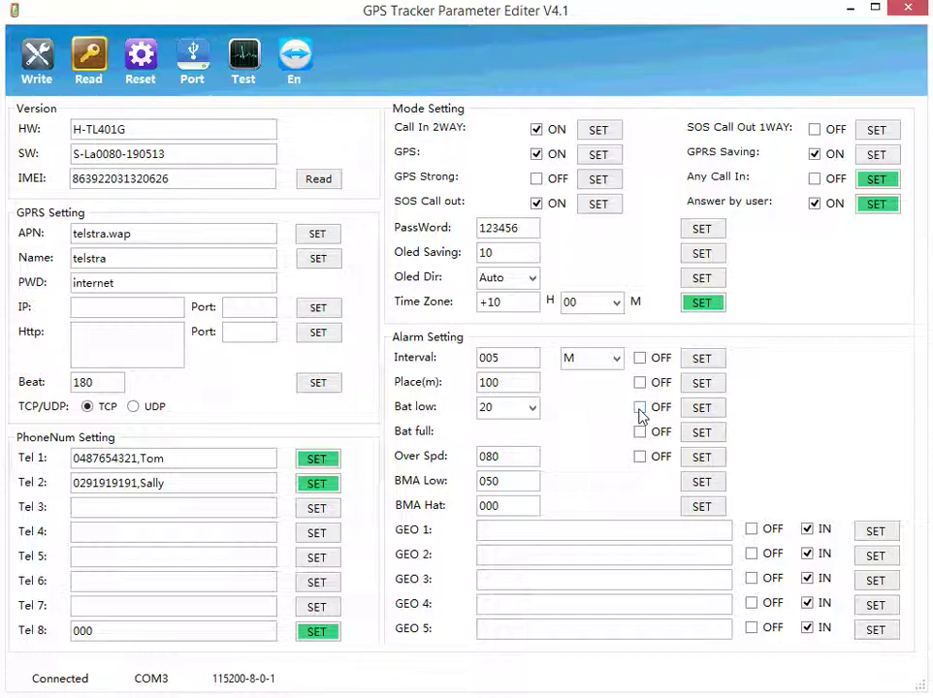
pyautogui.click(692, 411)
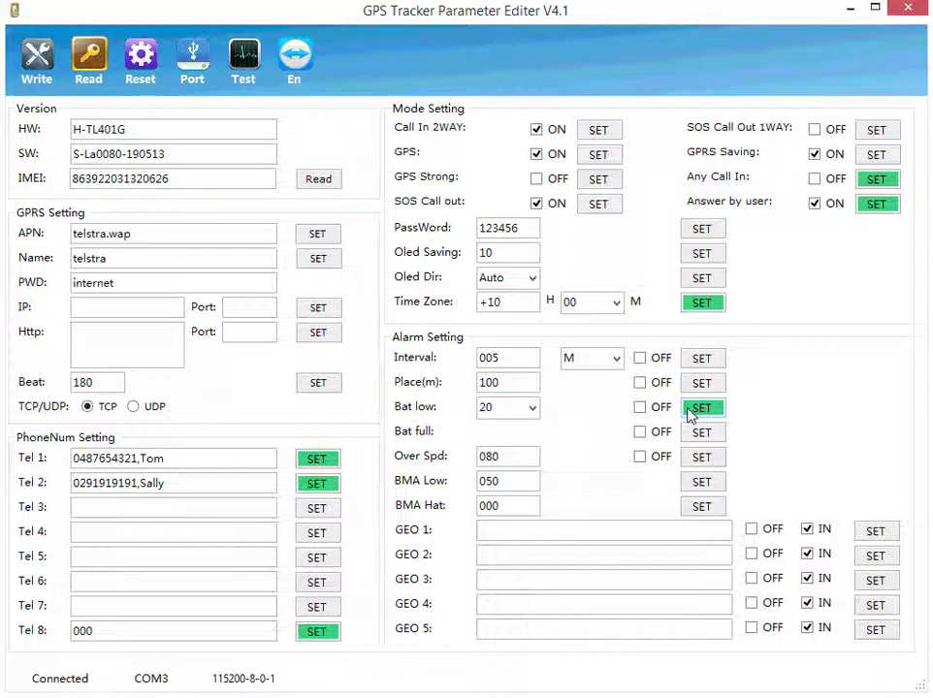
pyautogui.click(534, 409)
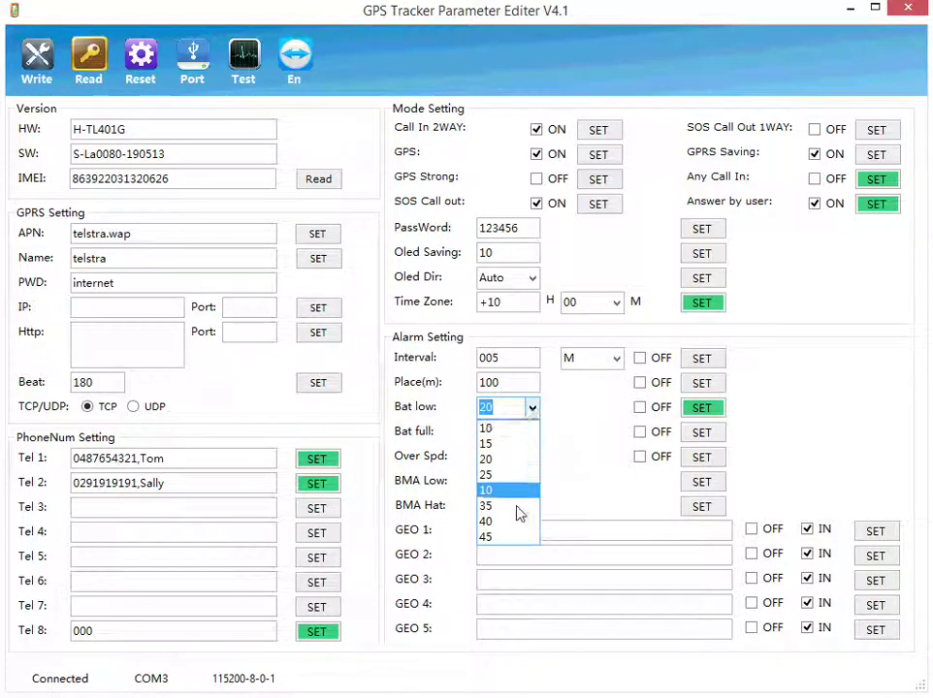
pyautogui.click(533, 408)
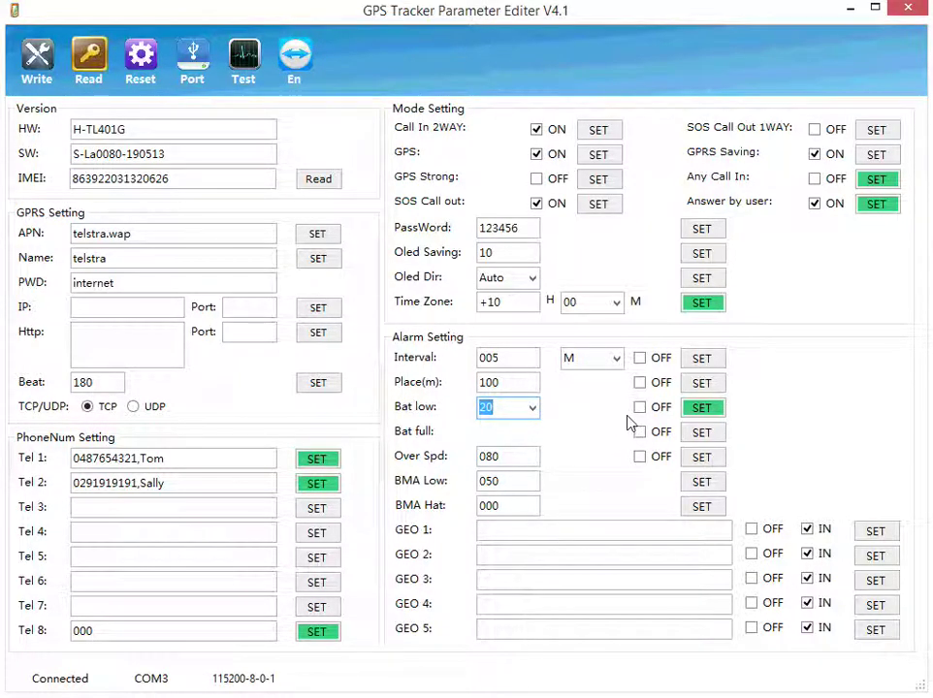
# Replace BMA Low 050 with 000 and apply it to the tracker.
pyautogui.click(503, 483)
pyautogui.moveTo(504, 485); pyautogui.dragTo(475, 485)
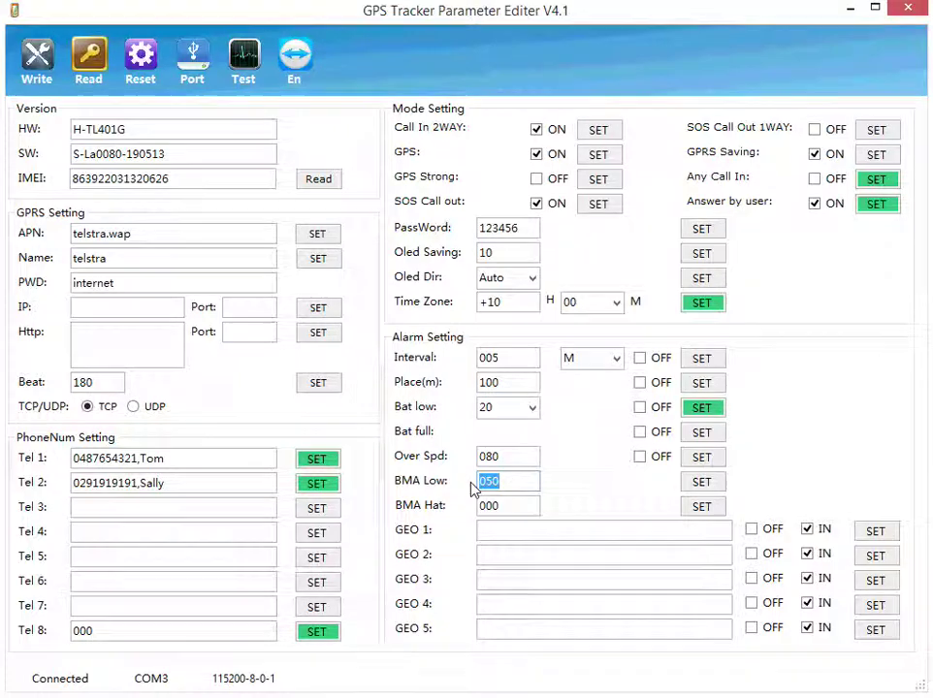
pyautogui.write('000')
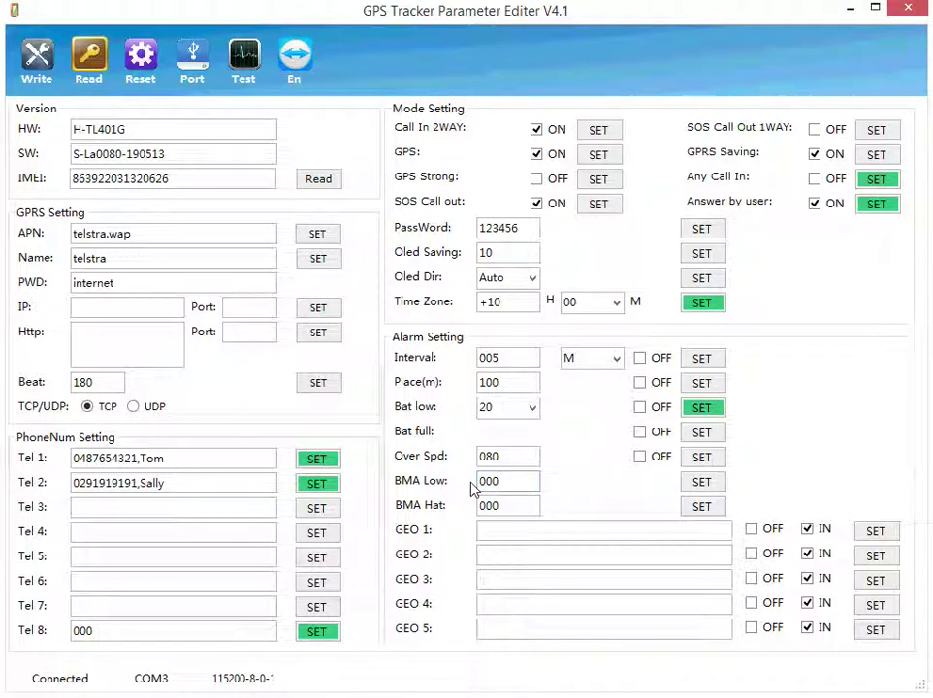
pyautogui.click(695, 488)
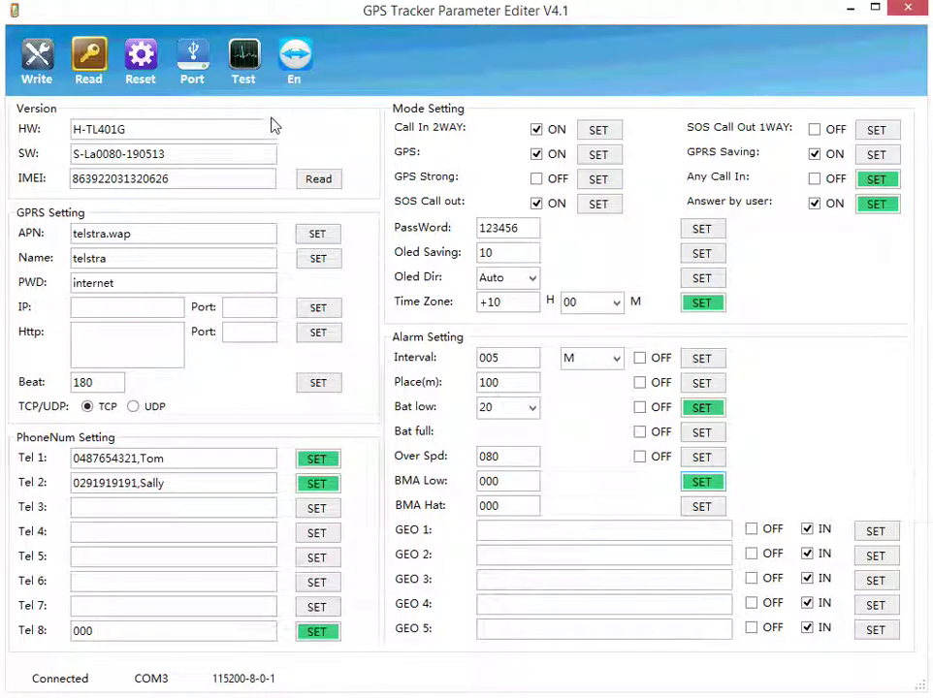
# Open the Test command console and enter SETQ1,0 as the CMD1 command.
pyautogui.click(242, 65)
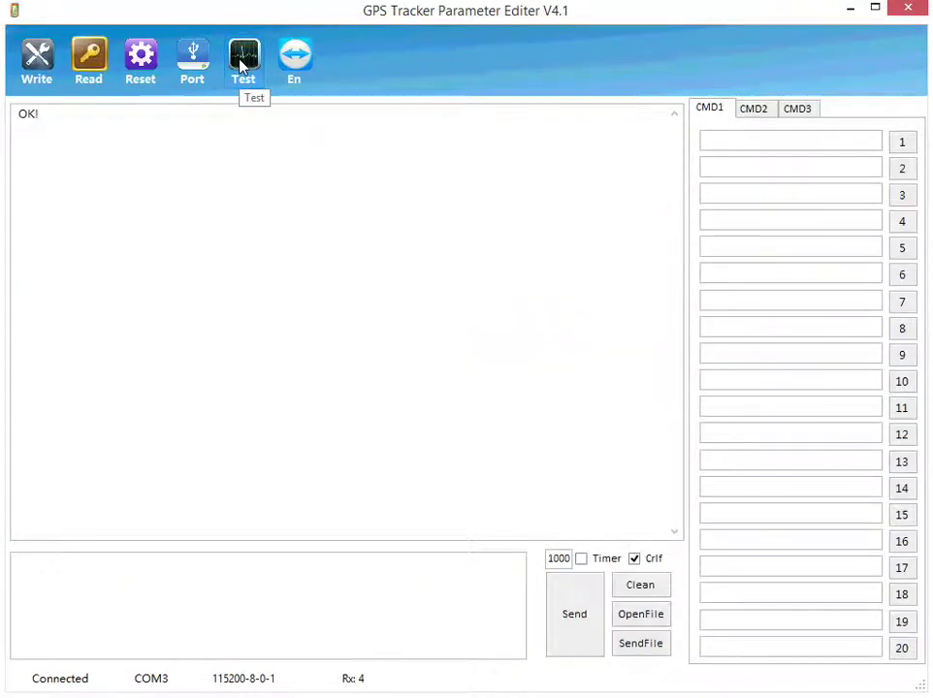
pyautogui.click(739, 140)
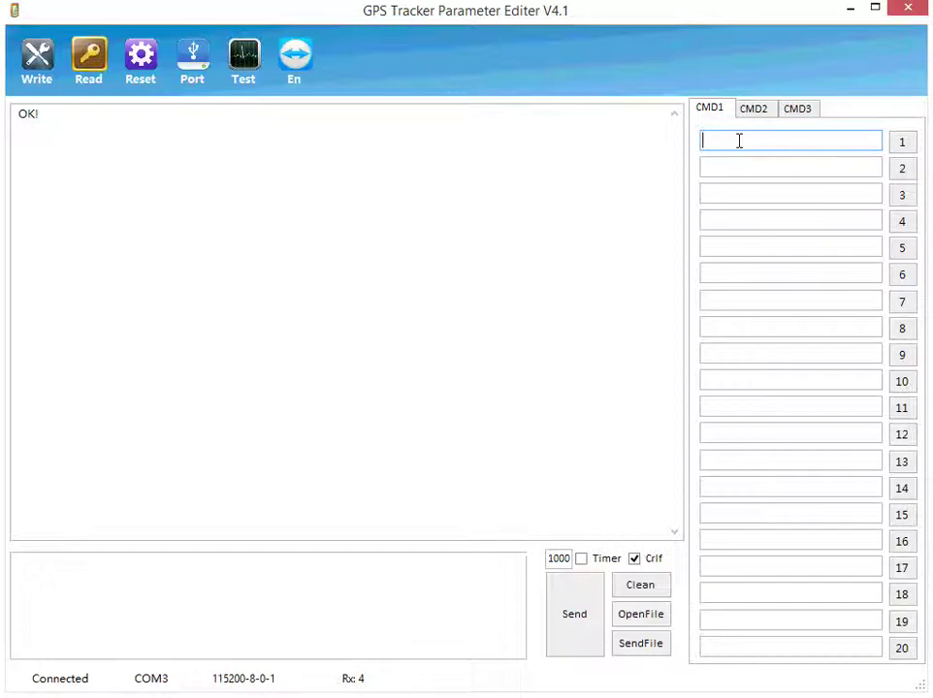
pyautogui.write('SETQ1,0')
# Send the stored SETQ1,0 command to the tracker twice, receiving OK replies.
pyautogui.click(583, 633)
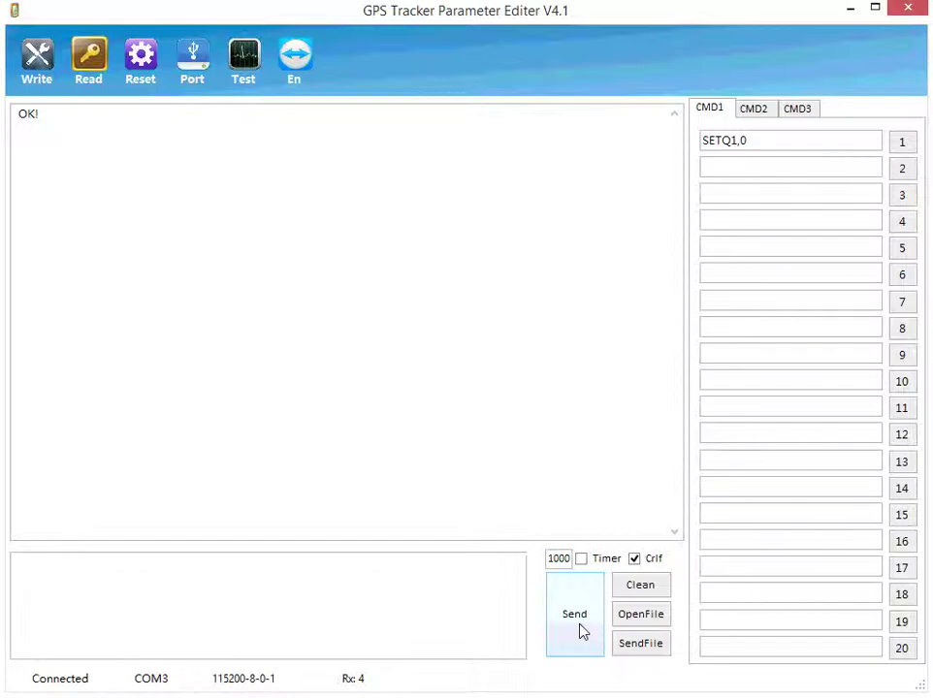
pyautogui.click(901, 143)
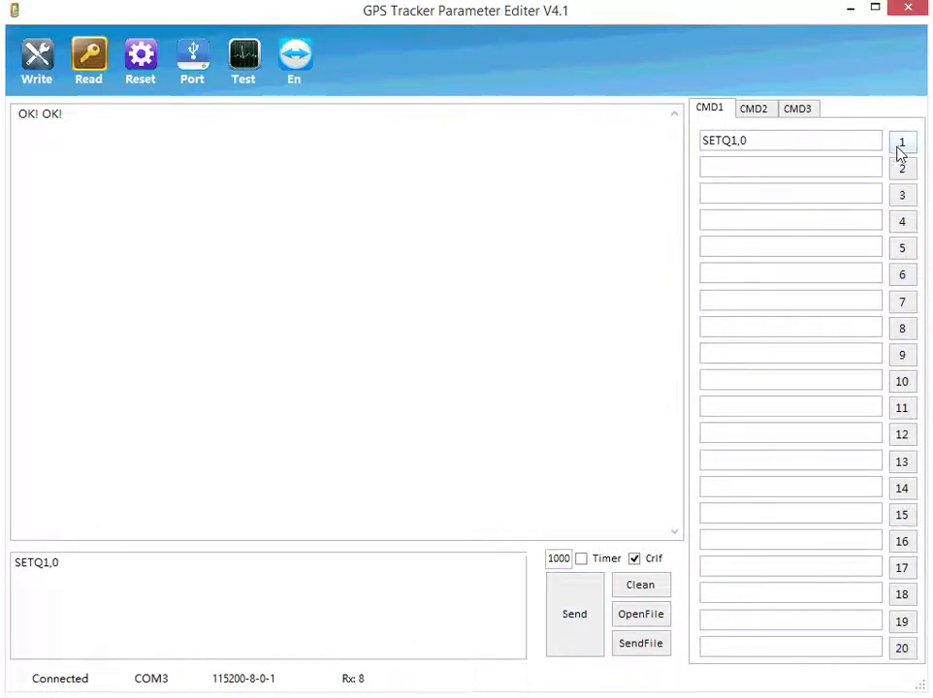
pyautogui.click(565, 611)
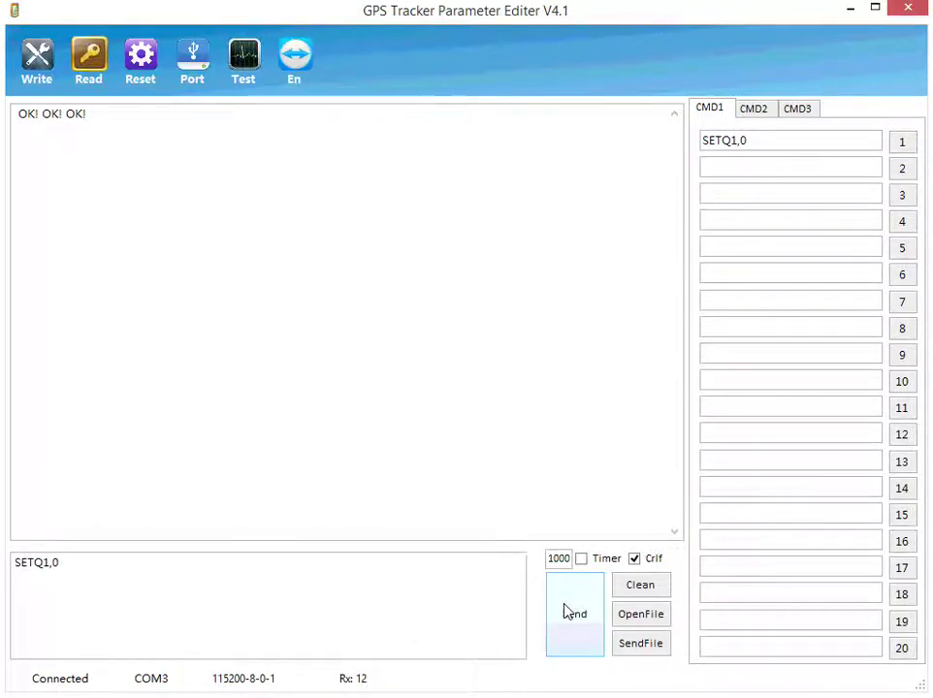